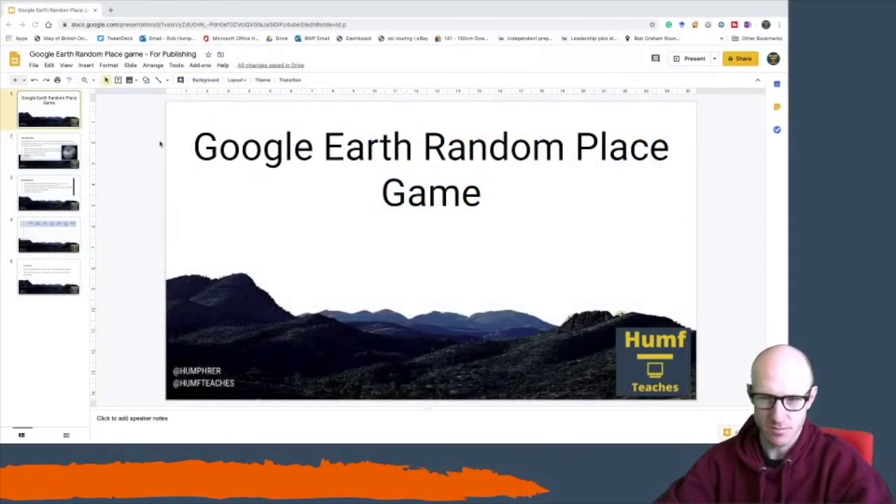
Step: Read the Introduction and Instructions slides, then open the earth.google.com link in a new tab
click(54, 146)
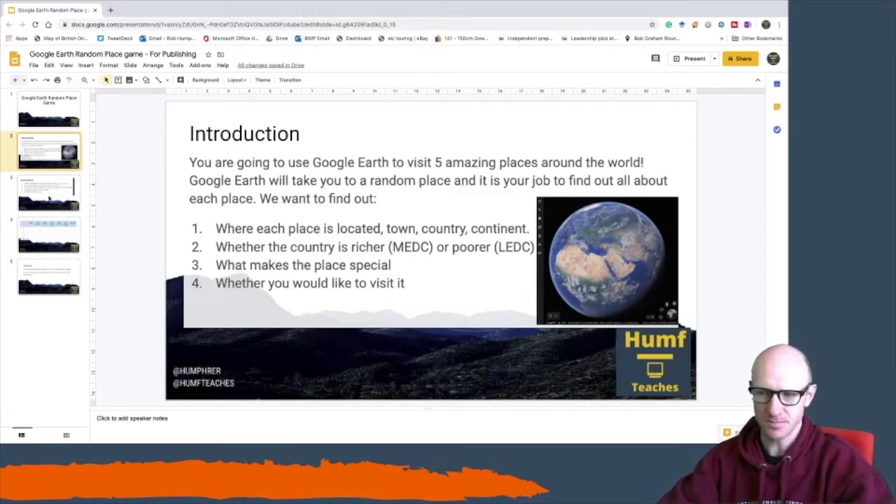
click(49, 199)
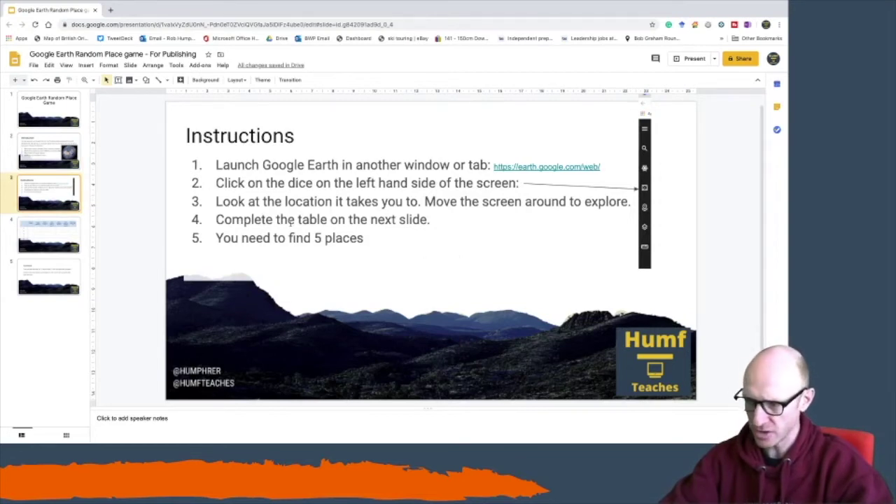
click(258, 203)
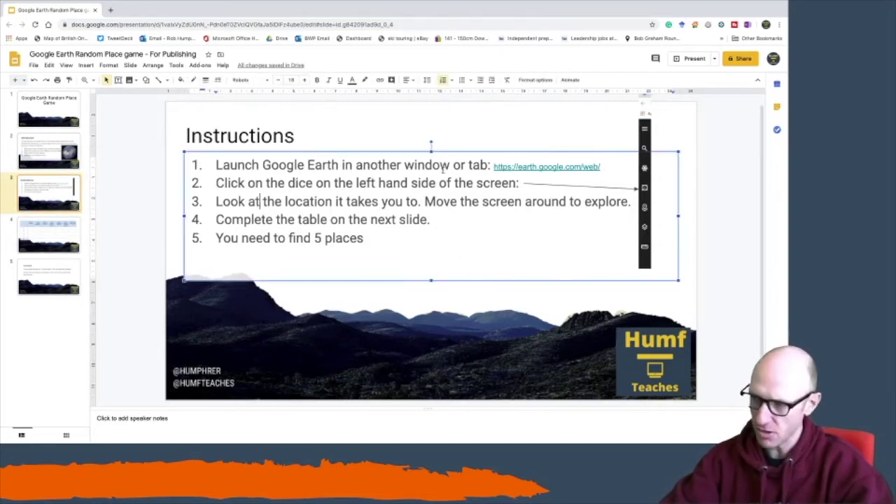
click(519, 168)
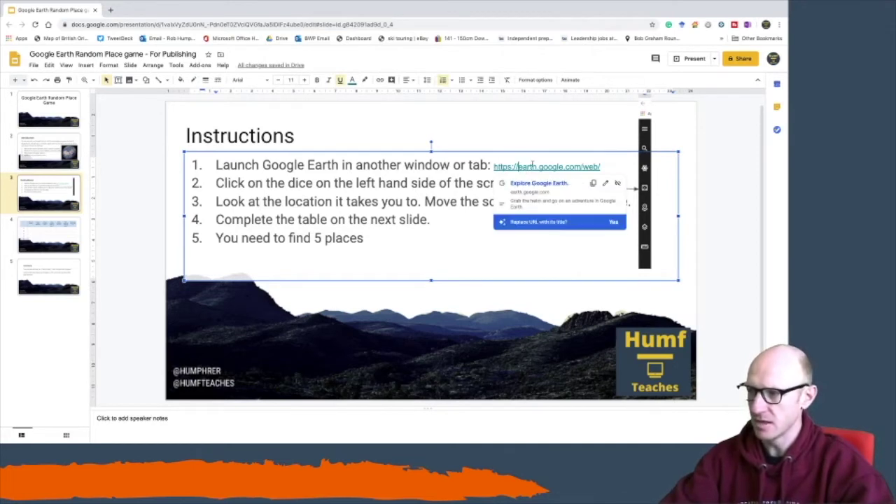
click(534, 184)
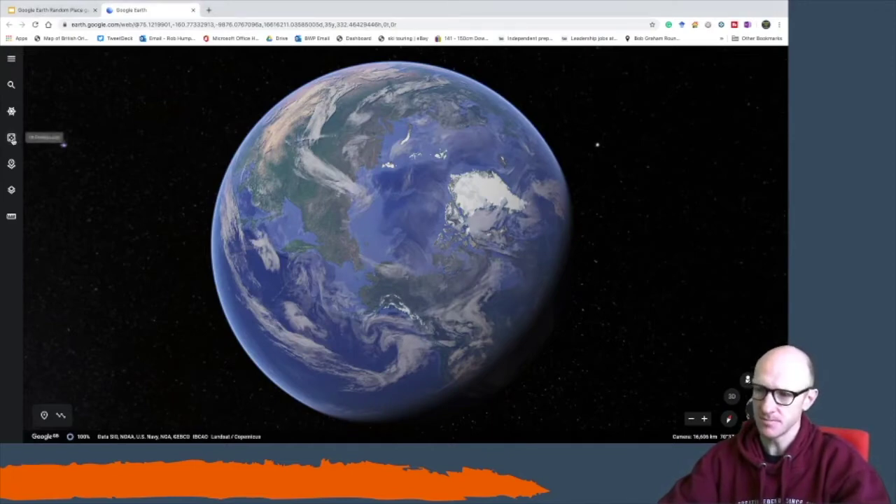
Step: Fly to a random place with I'm Feeling Lucky, landing on Sunderland, then return to Google Slides
click(12, 139)
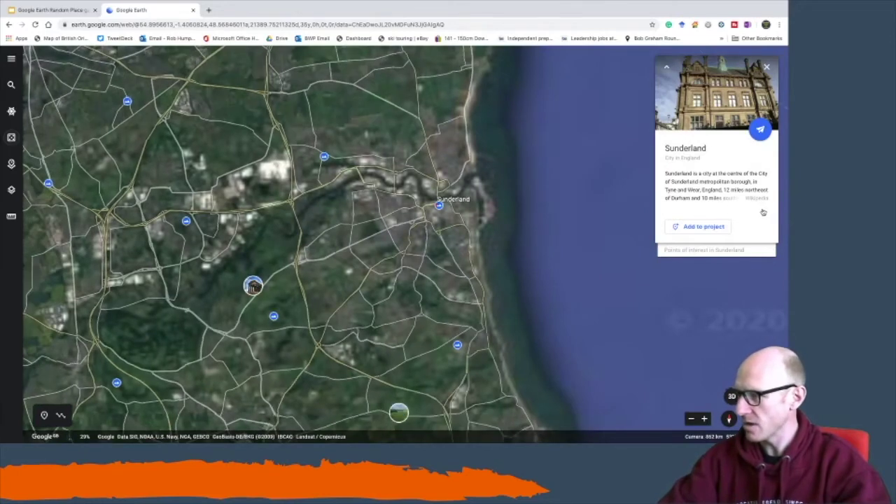
click(66, 9)
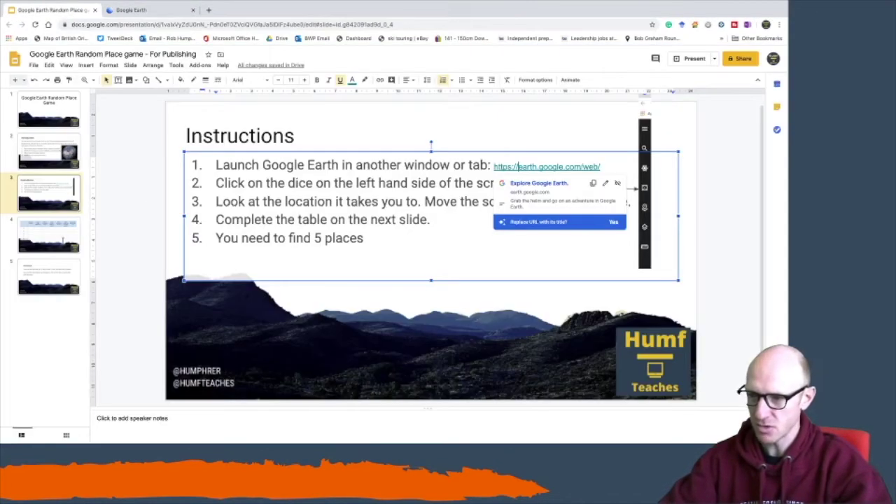
Step: Show slide 4's places table and step through row 1's cells, then return to the Sunderland map
click(49, 228)
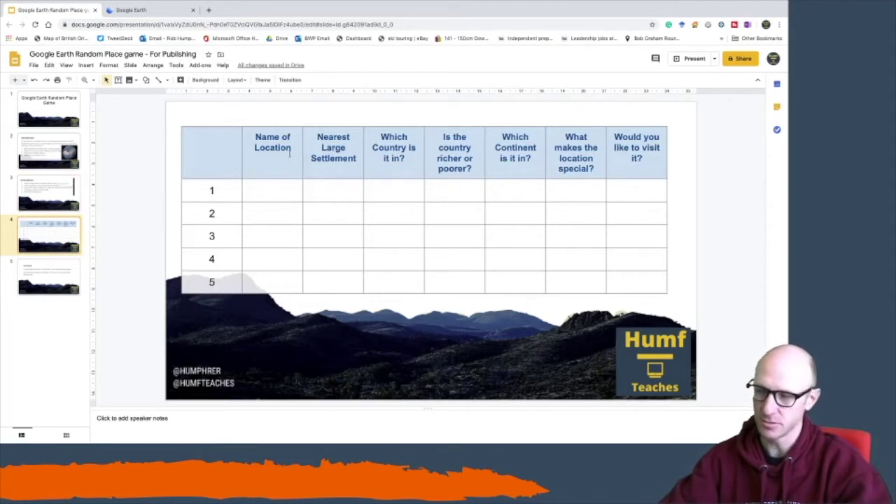
click(264, 190)
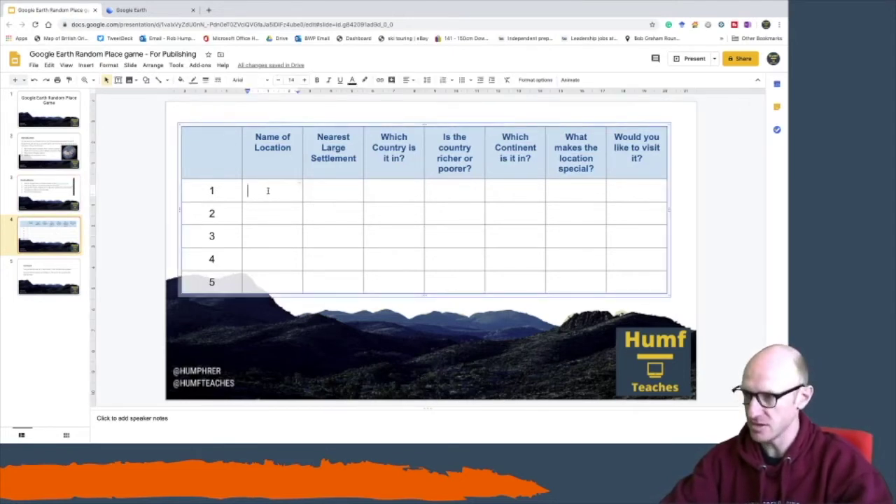
click(324, 189)
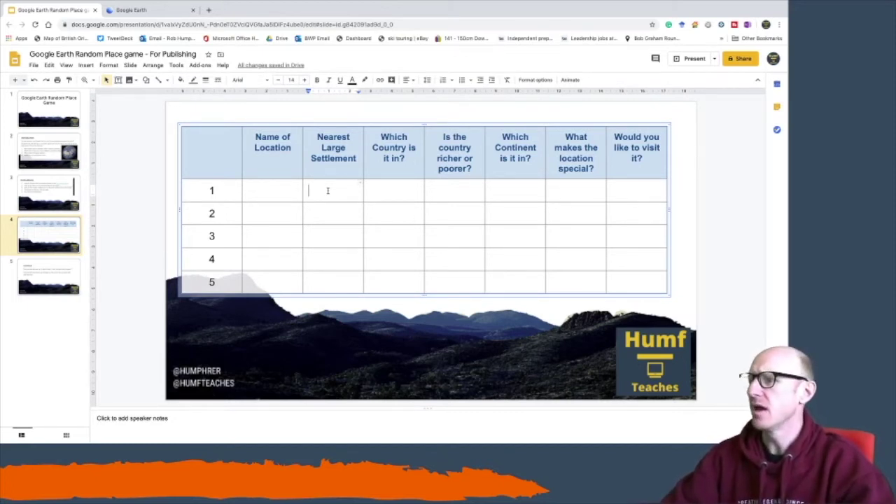
click(388, 189)
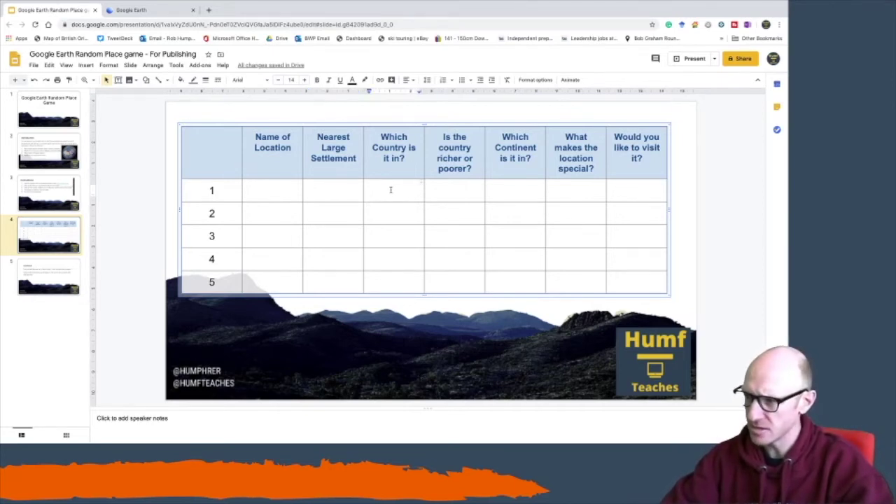
click(460, 187)
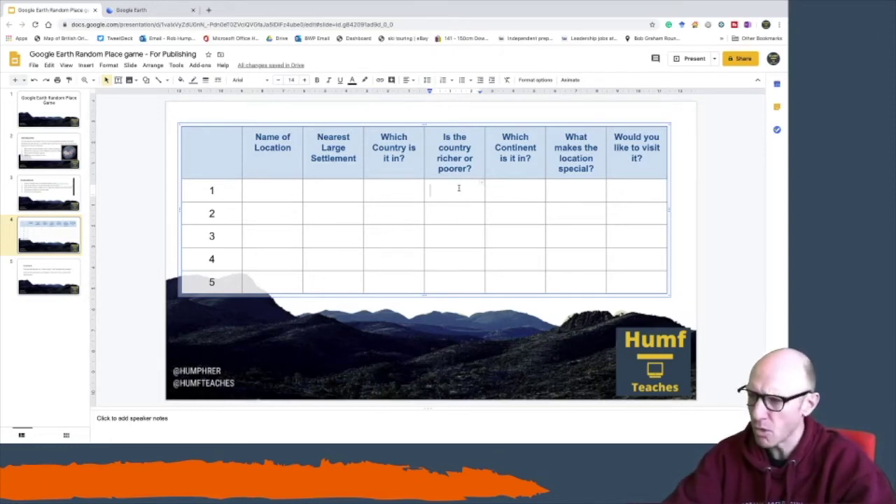
click(140, 10)
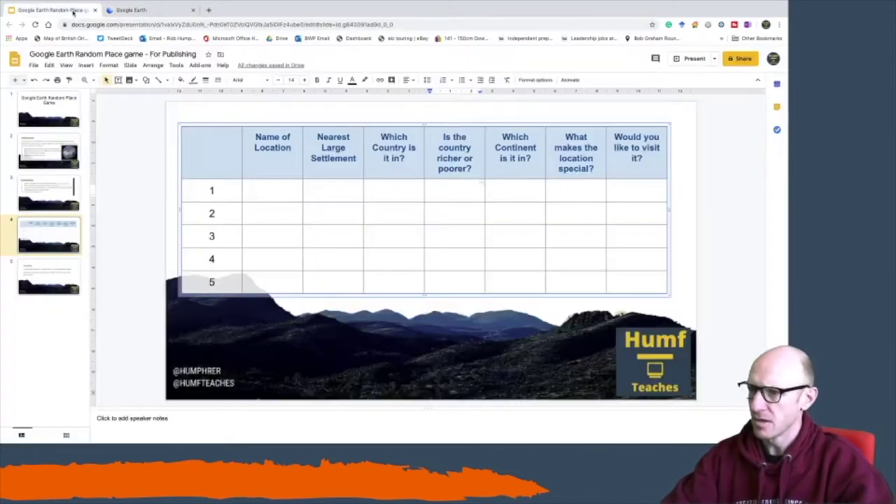
Step: Back in the places table, move through row 1's Continent and What makes it special cells
click(53, 10)
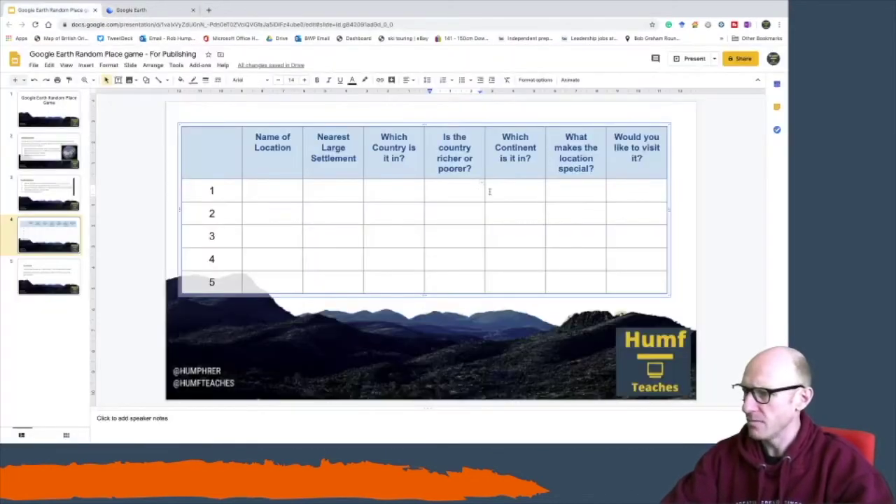
click(519, 187)
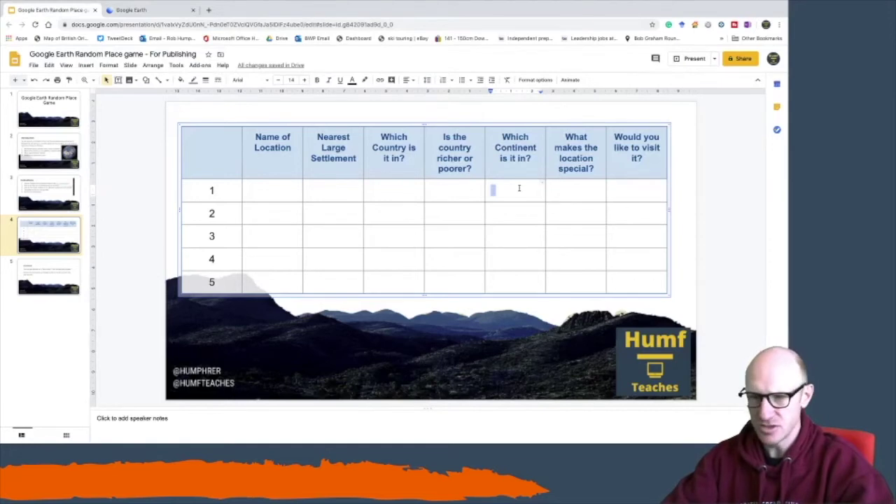
click(561, 185)
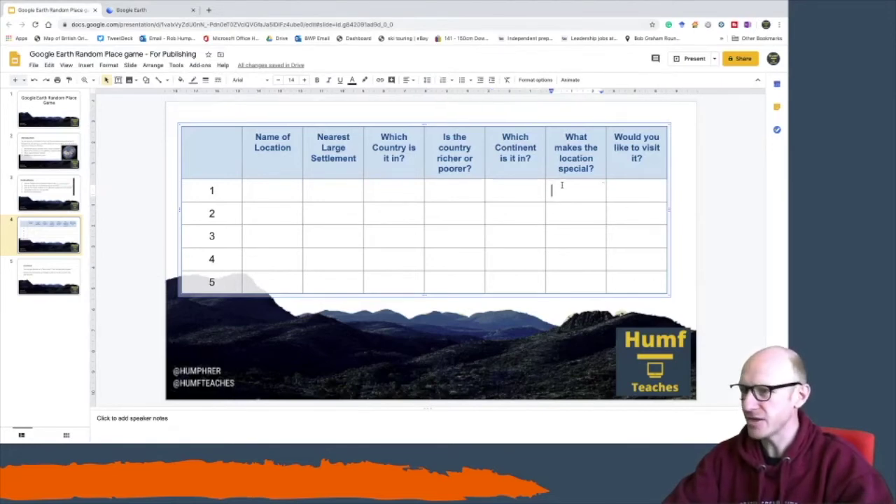
Step: Expand the Sunderland card in Google Earth and open its Wikipedia article
click(133, 10)
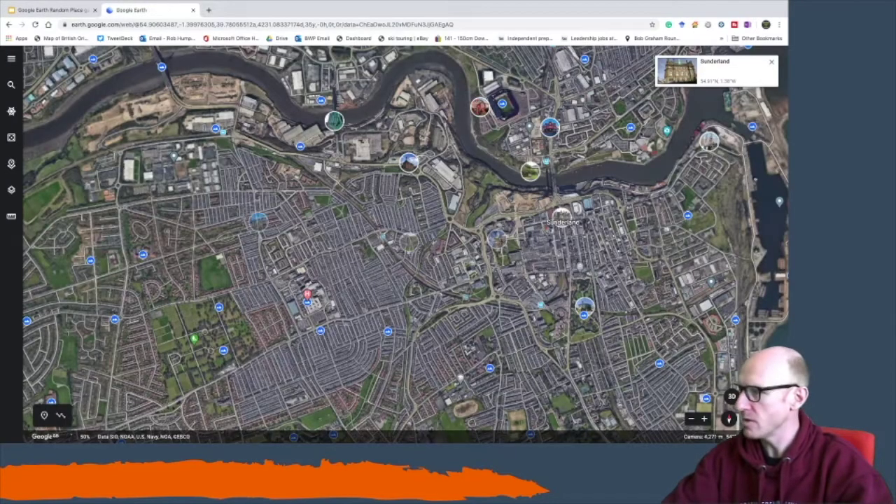
click(759, 79)
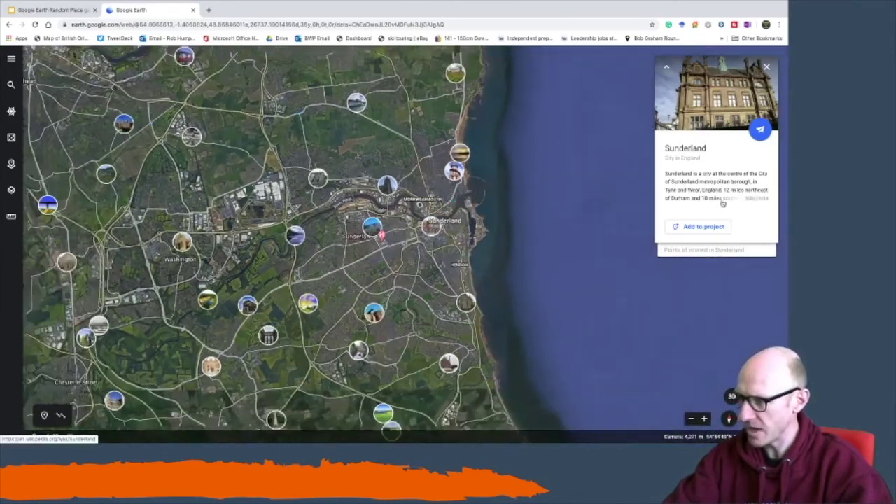
click(755, 200)
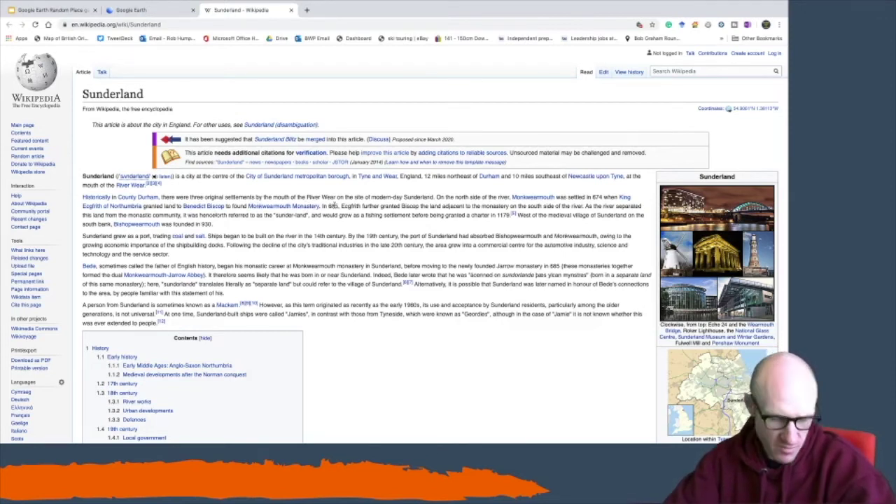
Step: Leave the Sunderland Wikipedia article and return to the Google Earth view
click(140, 10)
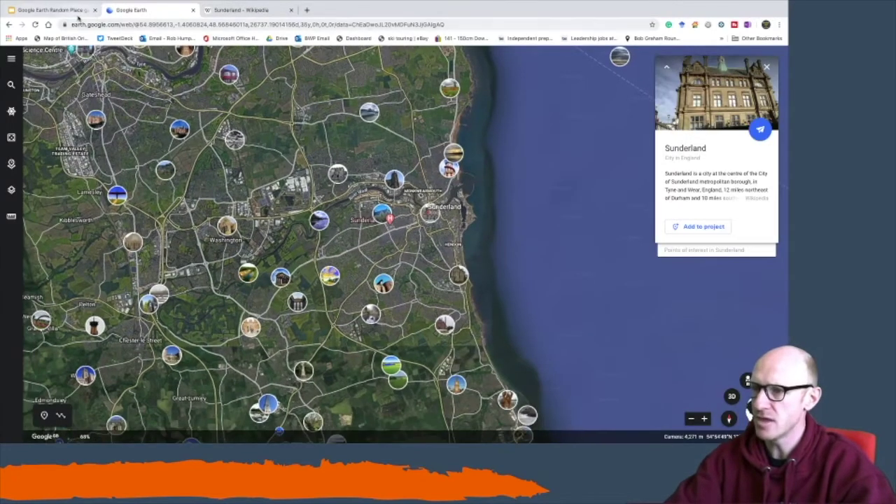
Step: Select row 1's 'What makes it special' and 'Would you like to visit it?' cells, then view the EXTENSION slide
click(42, 10)
click(581, 193)
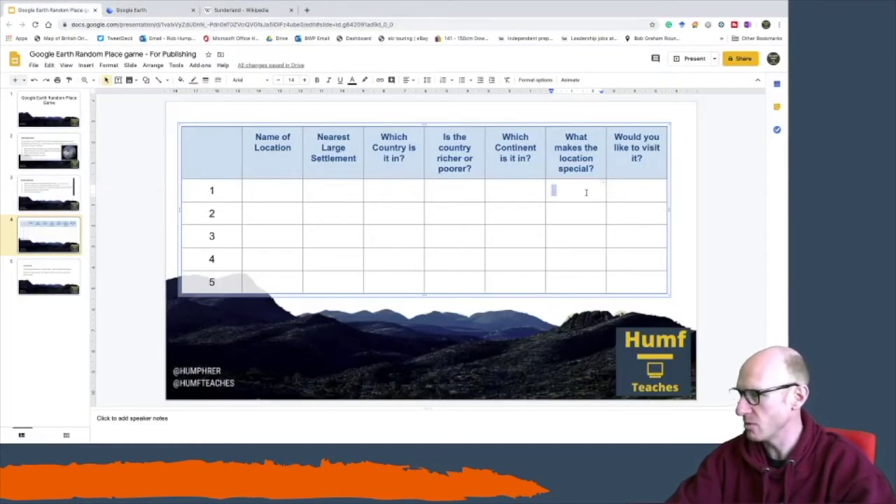
click(622, 193)
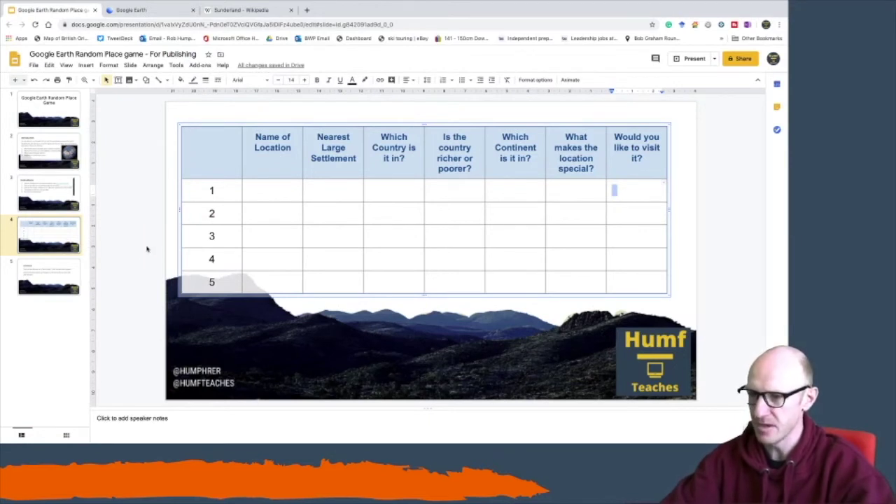
click(47, 269)
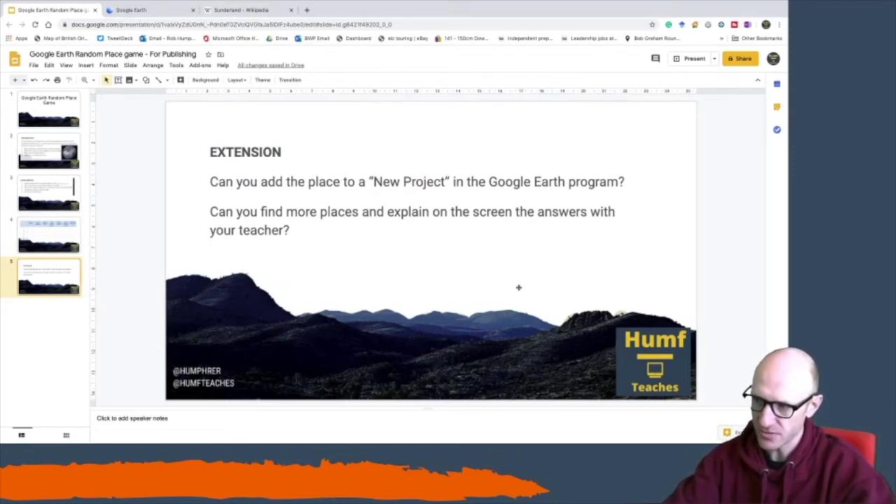
Step: Open the Projects list from the Google Earth main menu and show the New project options
click(155, 11)
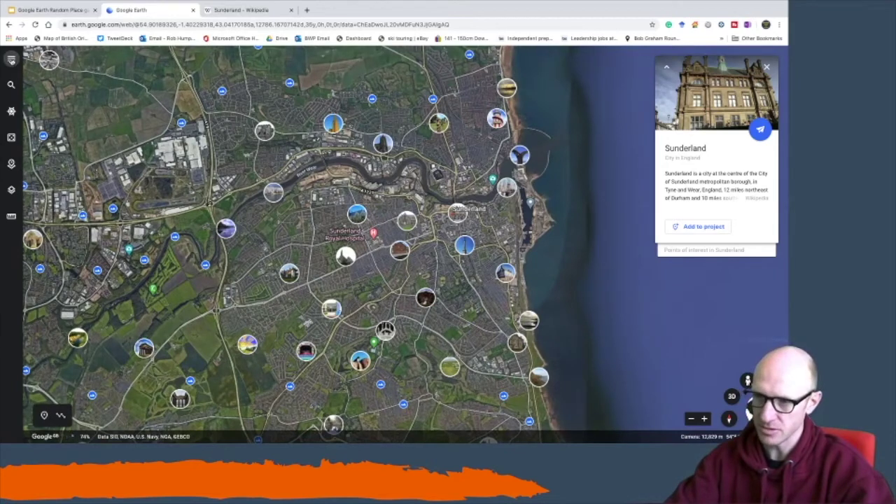
click(10, 60)
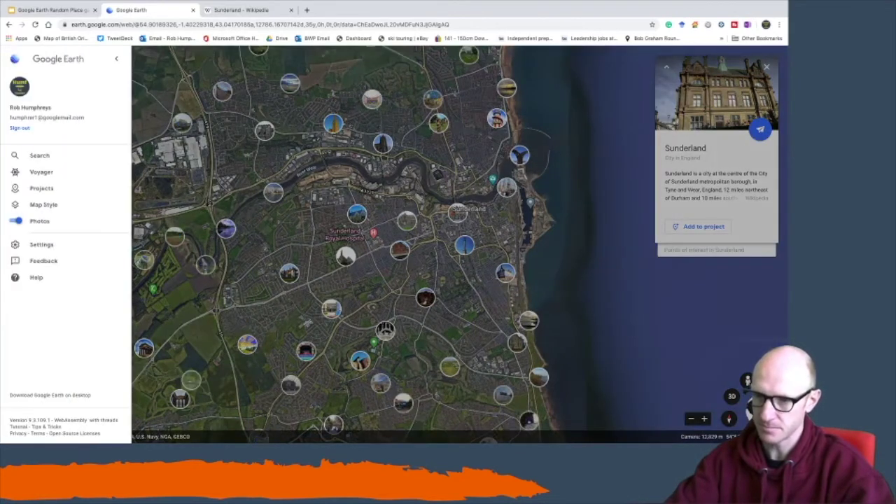
click(41, 189)
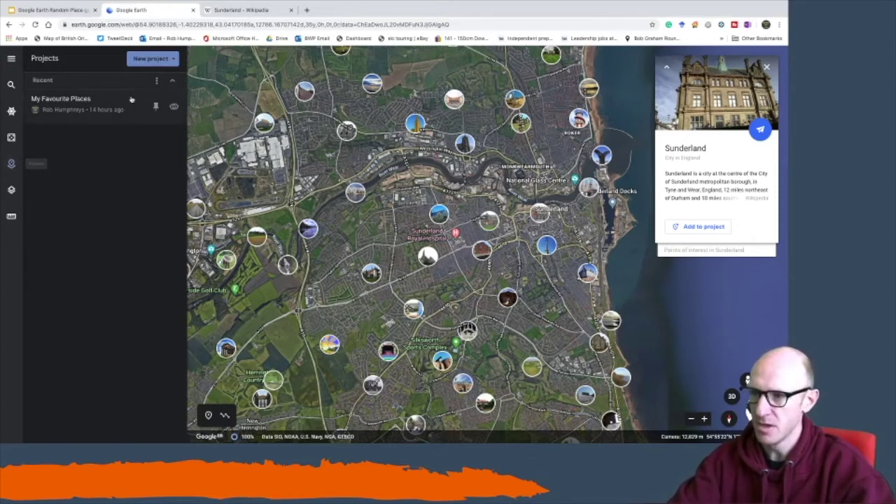
click(147, 60)
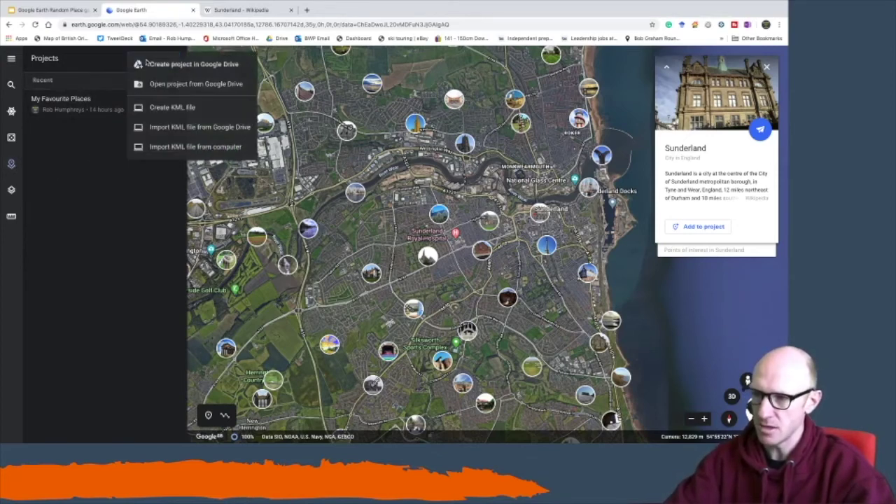
Step: Create a new Google Drive project titled 'My 5 Favourite Places'
click(180, 65)
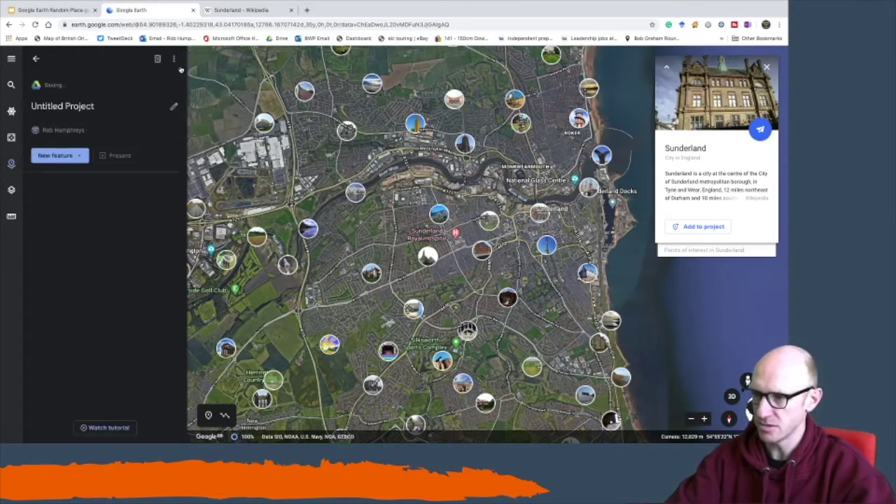
click(174, 108)
text(My )
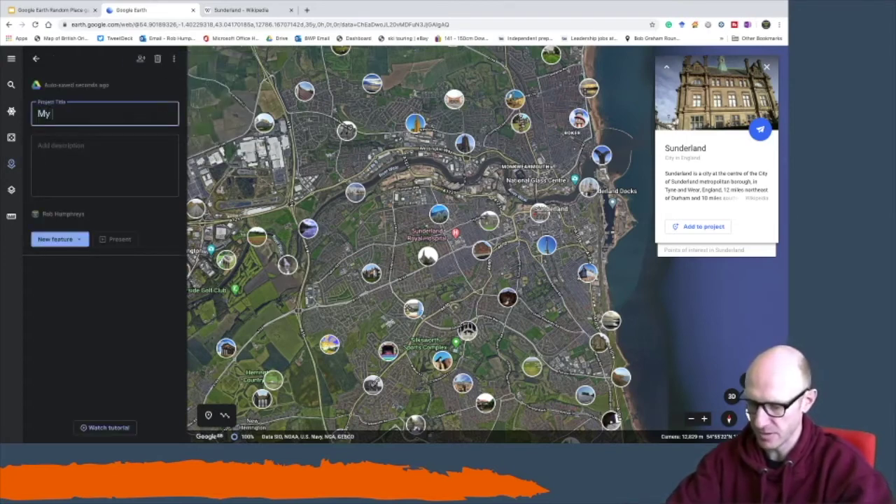
text(5 Favourite)
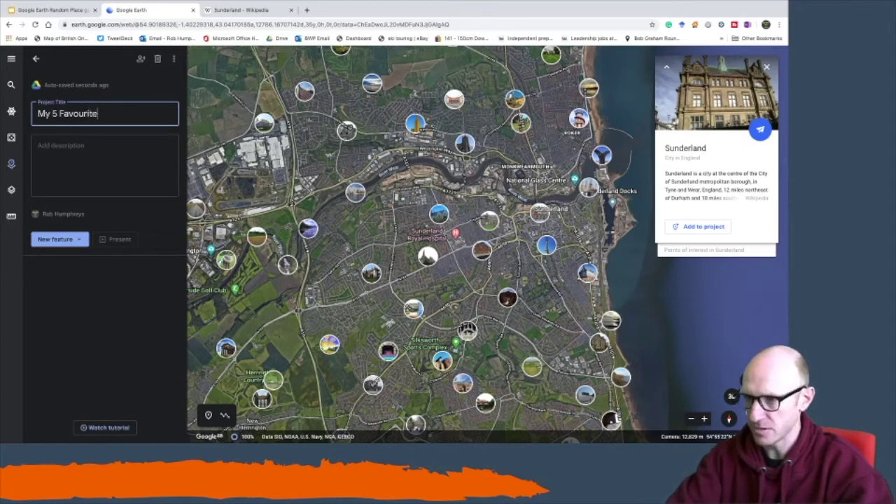
text( Places)
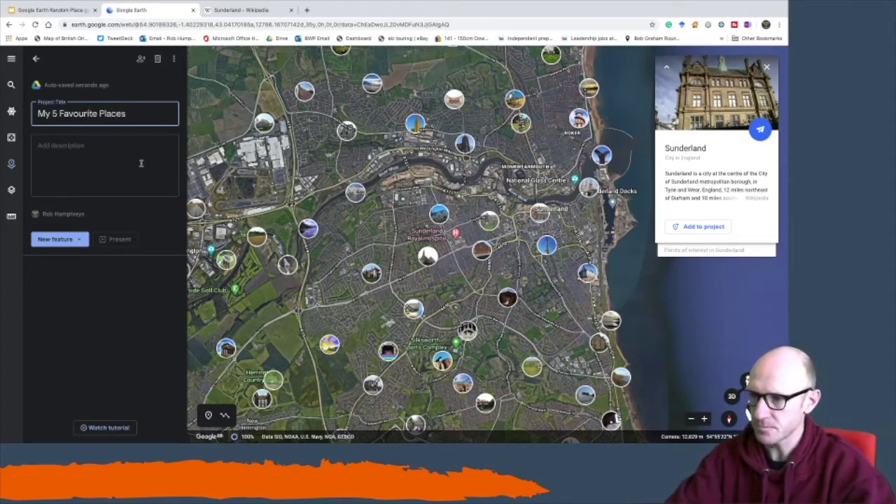
click(126, 166)
click(82, 284)
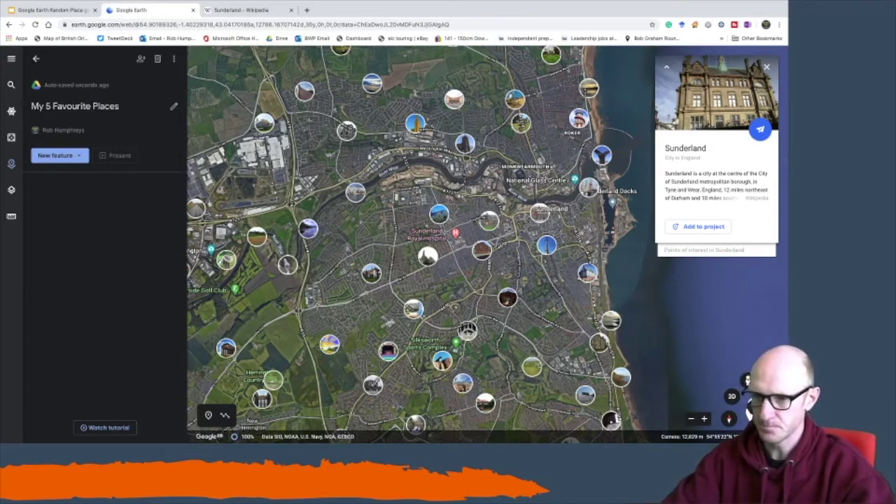
Step: Save Sunderland into My 5 Favourite Places, keeping its default title
click(695, 227)
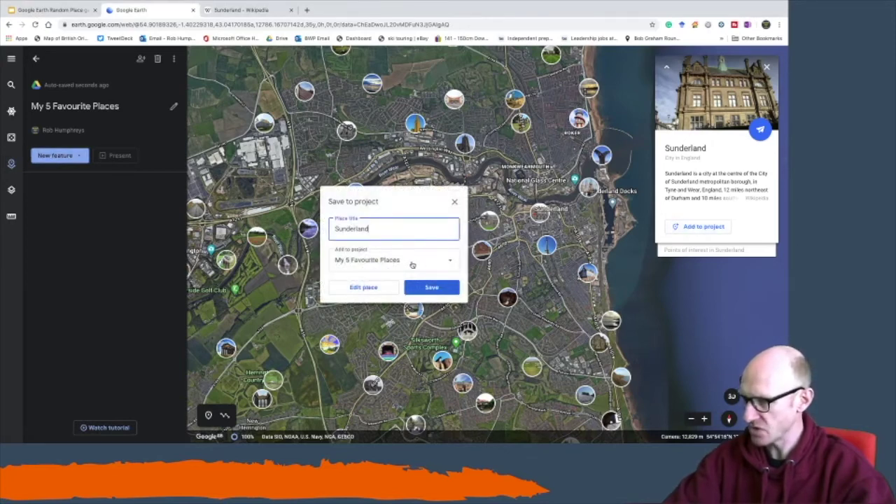
click(440, 285)
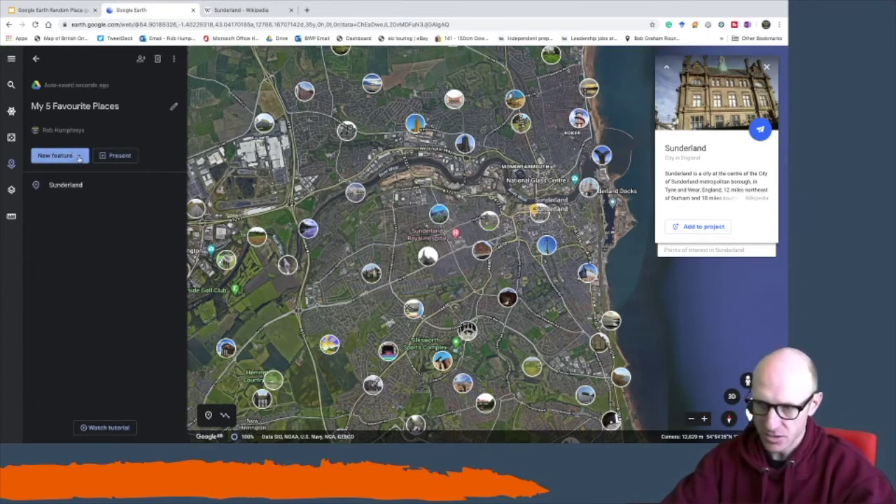
click(81, 158)
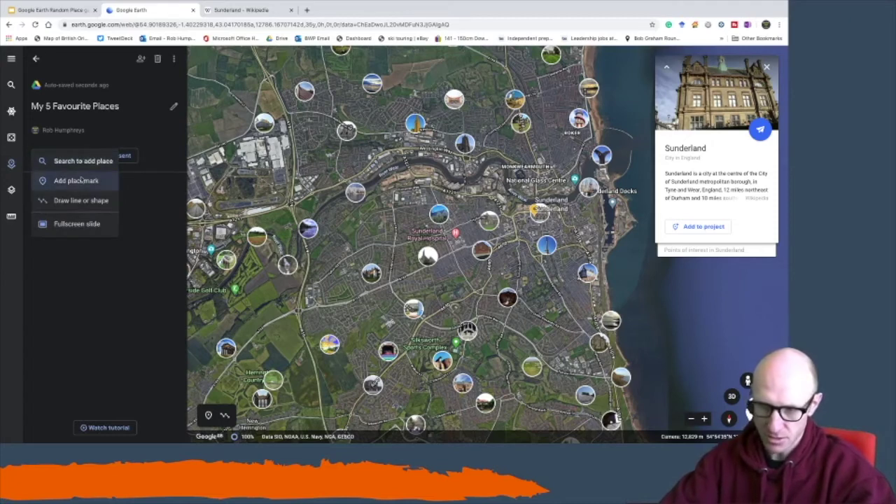
Step: Add a fullscreen slide titled Sunderland reading 'Sunderland is an interesting place because....'
click(77, 223)
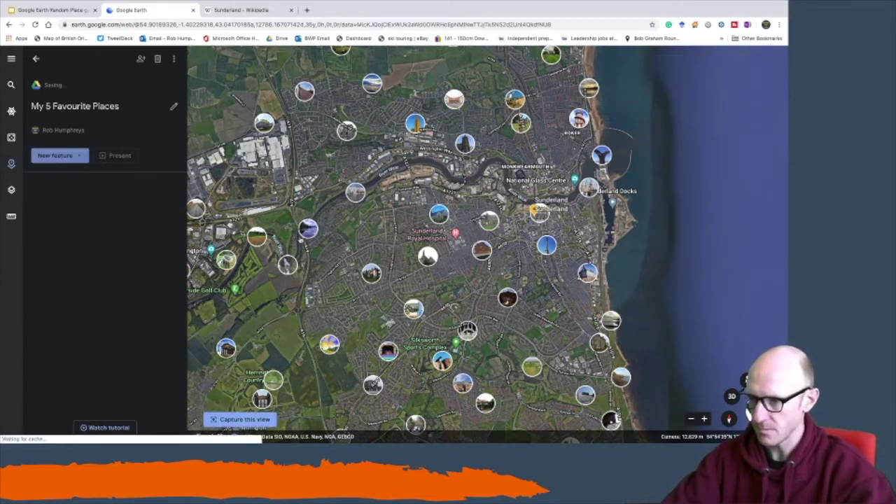
click(84, 110)
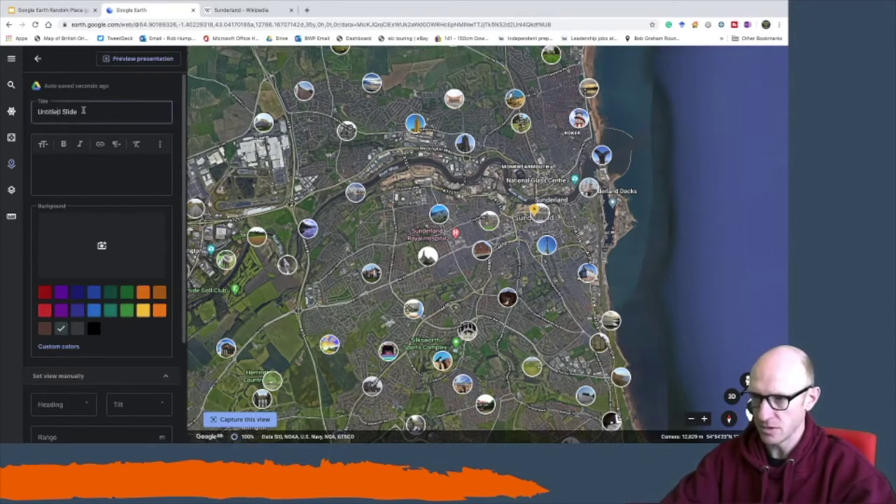
drag(84, 111, 21, 111)
text(Sunderland)
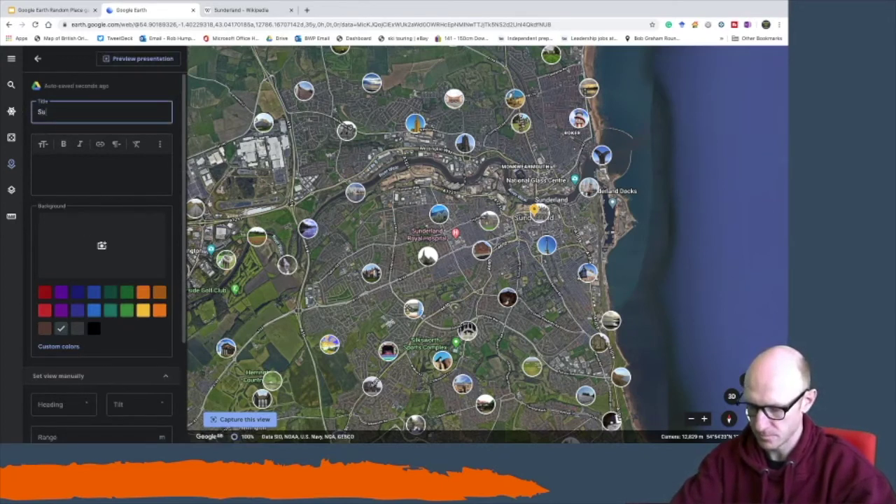
click(95, 166)
text(Su)
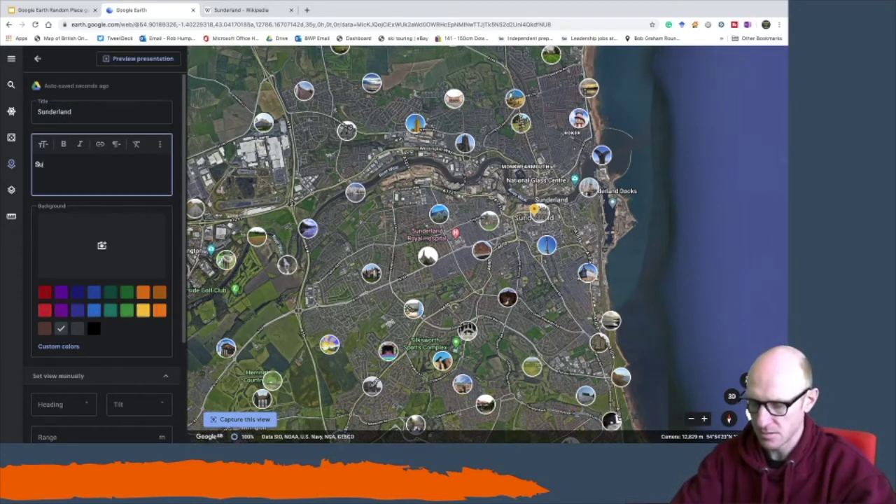
text(nderland i)
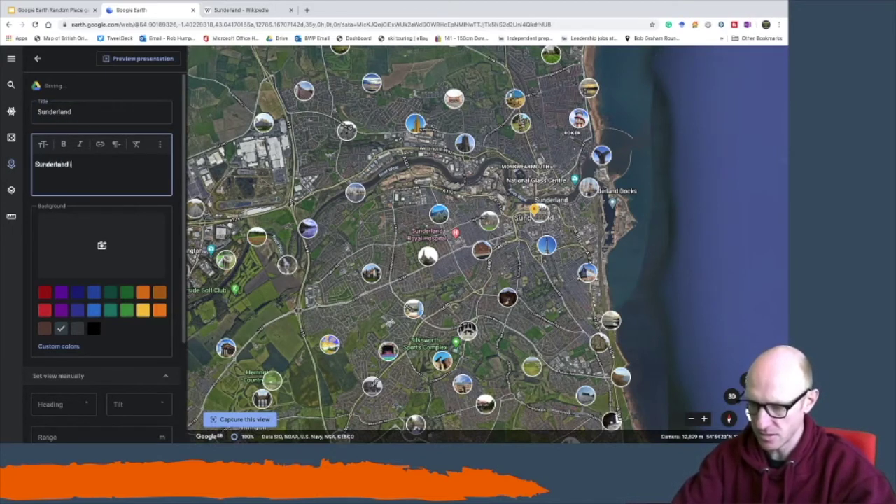
text(s a)
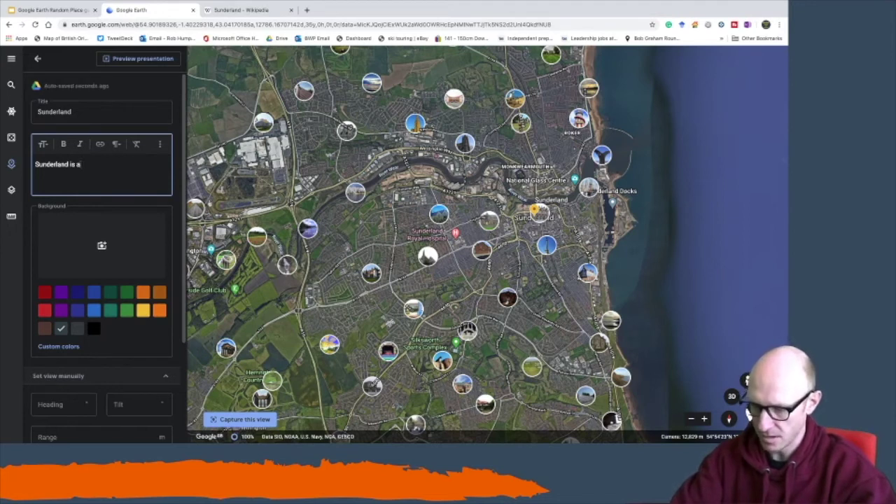
text(n intere)
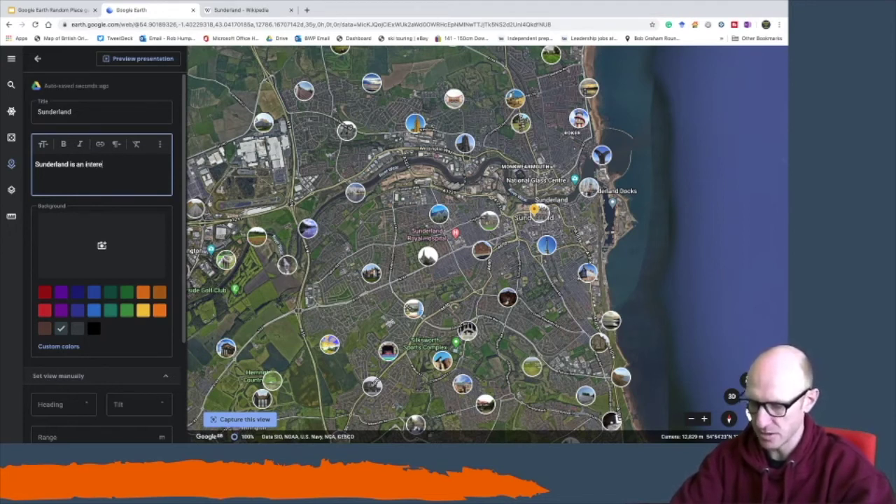
text(steing pace)
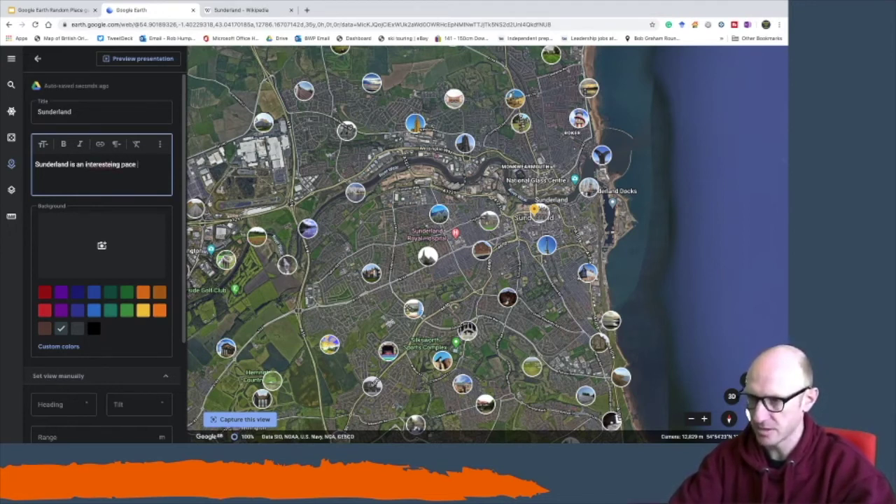
key(BackSpace)
key(BackSpace)
key(BackSpace)
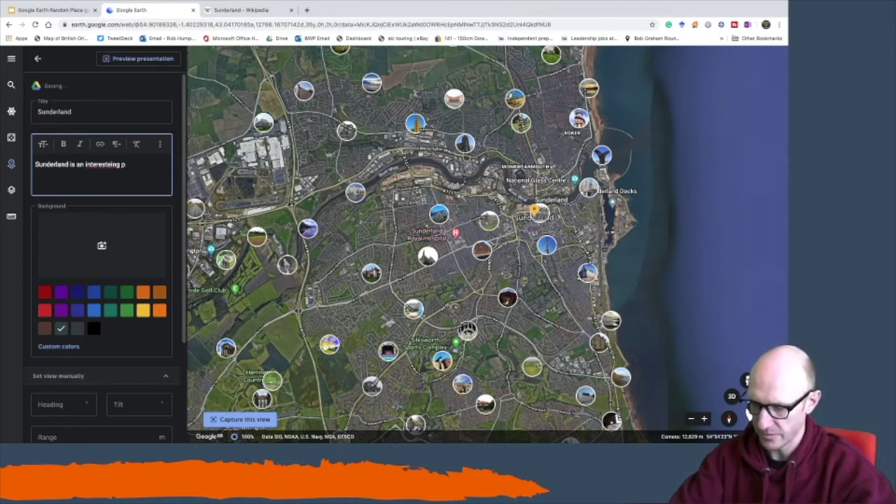
text(lace because....)
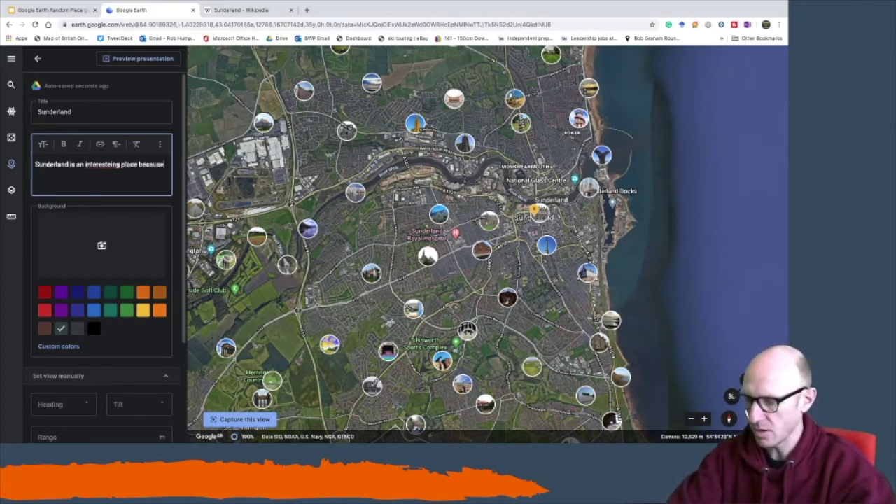
Step: Correct 'interesteing' to 'interesting', make the slide background dark blue, and return to the feature list
right_click(101, 165)
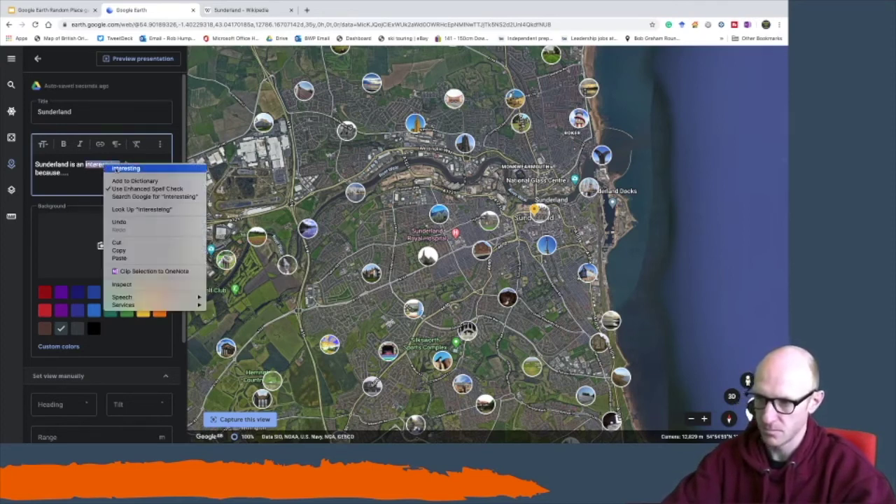
click(120, 169)
click(78, 294)
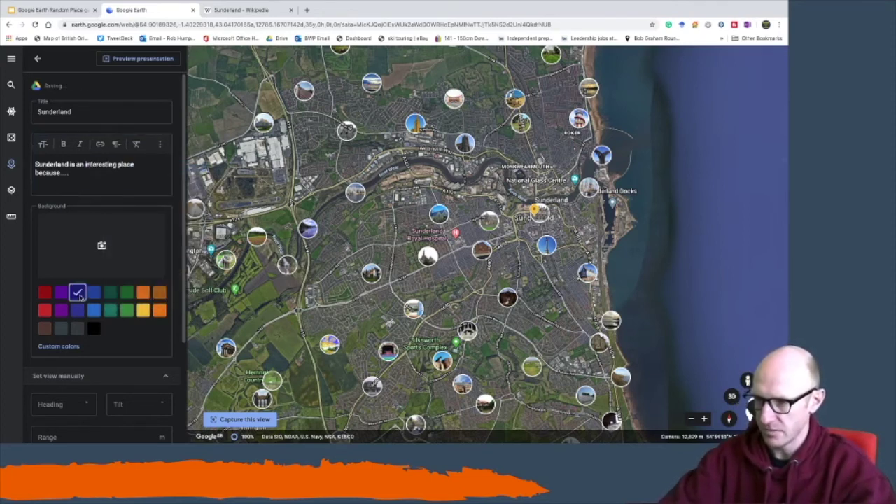
scroll(91, 316, down, 2)
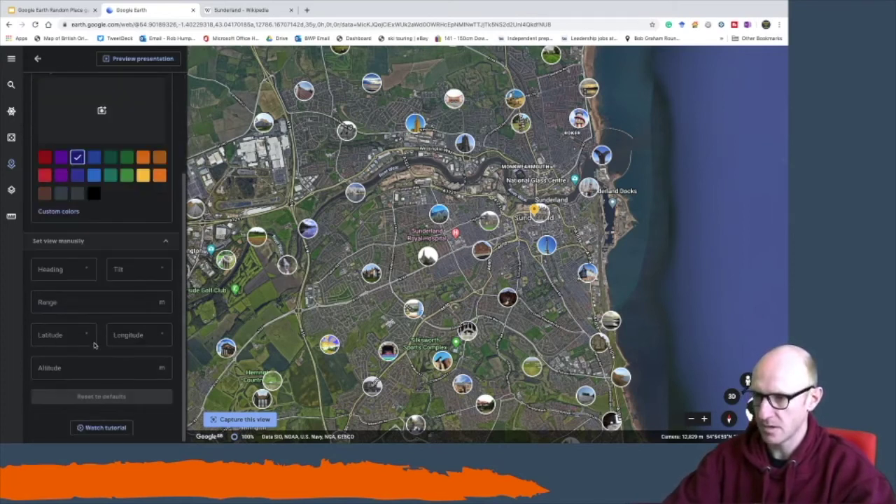
scroll(94, 344, up, 2)
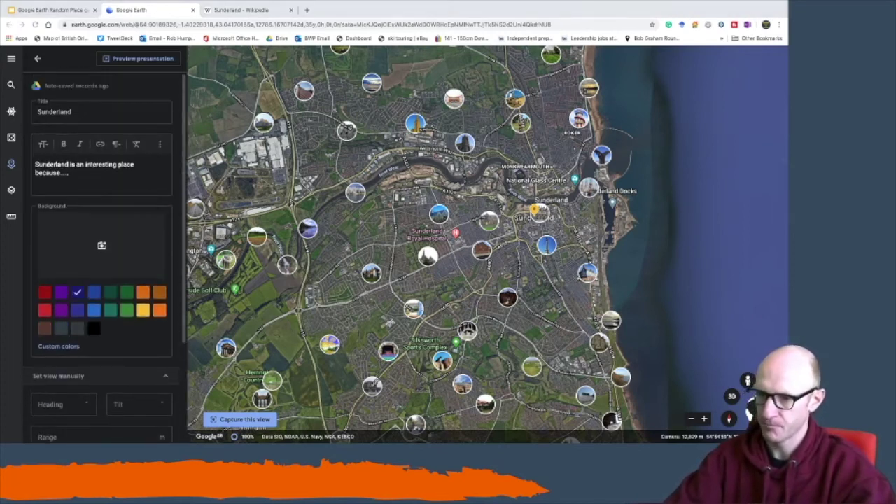
click(38, 60)
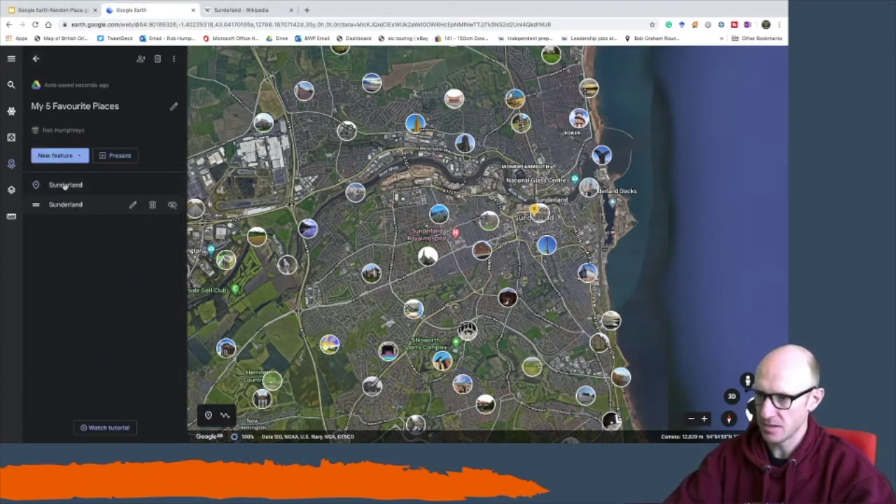
Step: Present the project, advance to the dark-blue Sunderland slide 2/2, then exit back to editing
click(117, 156)
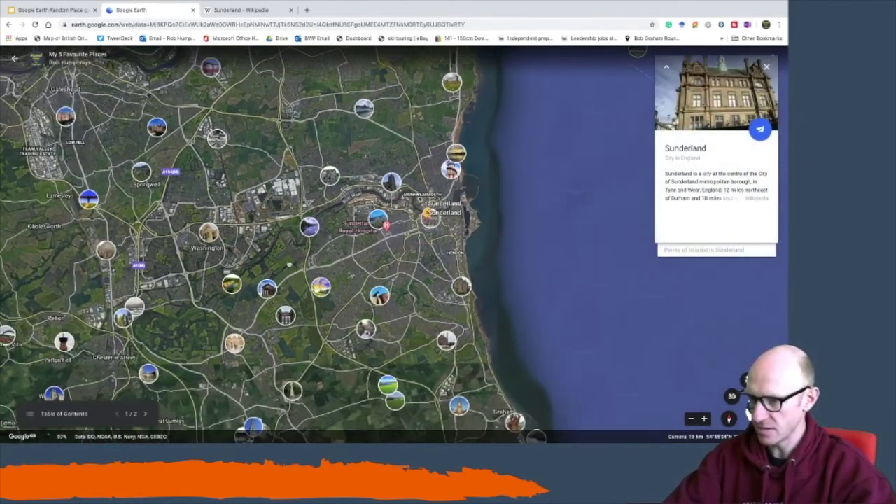
click(147, 414)
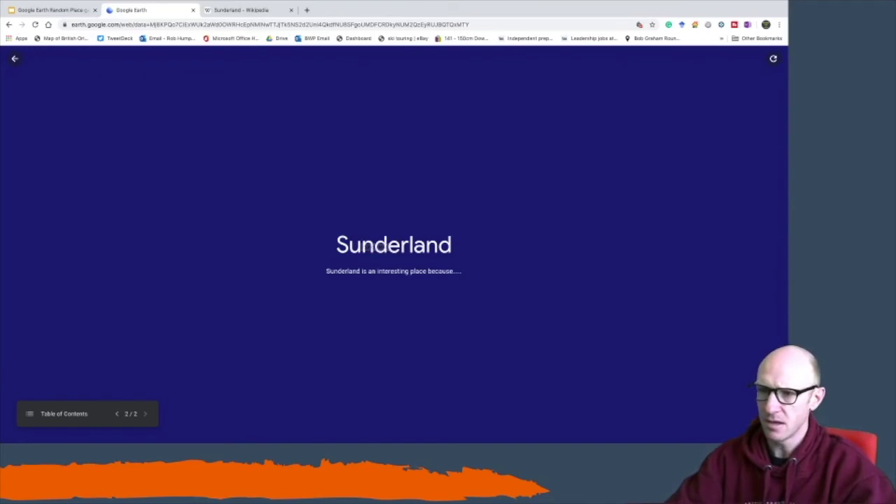
click(16, 62)
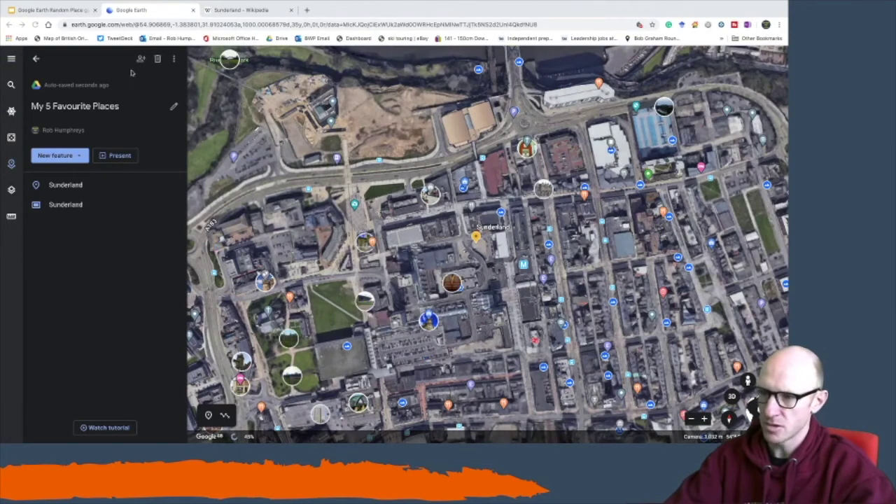
Step: Open the Share (add person) option for the My 5 Favourite Places project
click(141, 59)
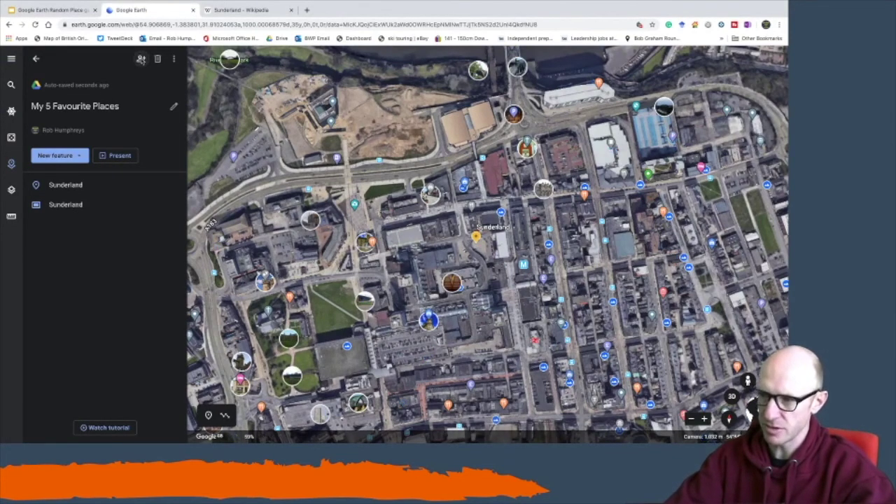